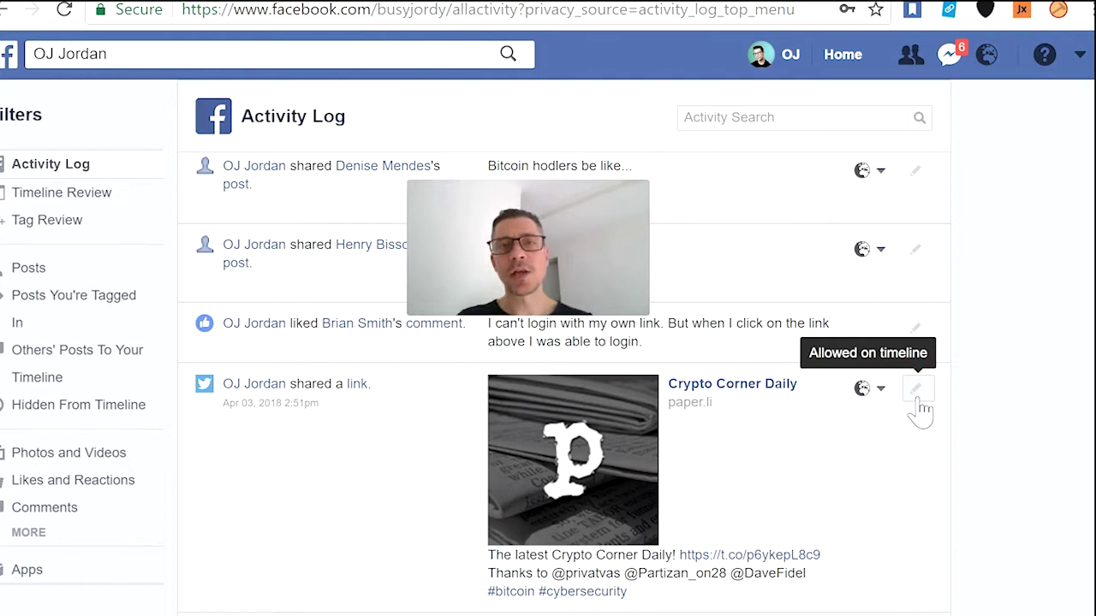
Remove the shared Crypto Corner Daily post from the Activity Log, confirming Delete Post.
click(916, 399)
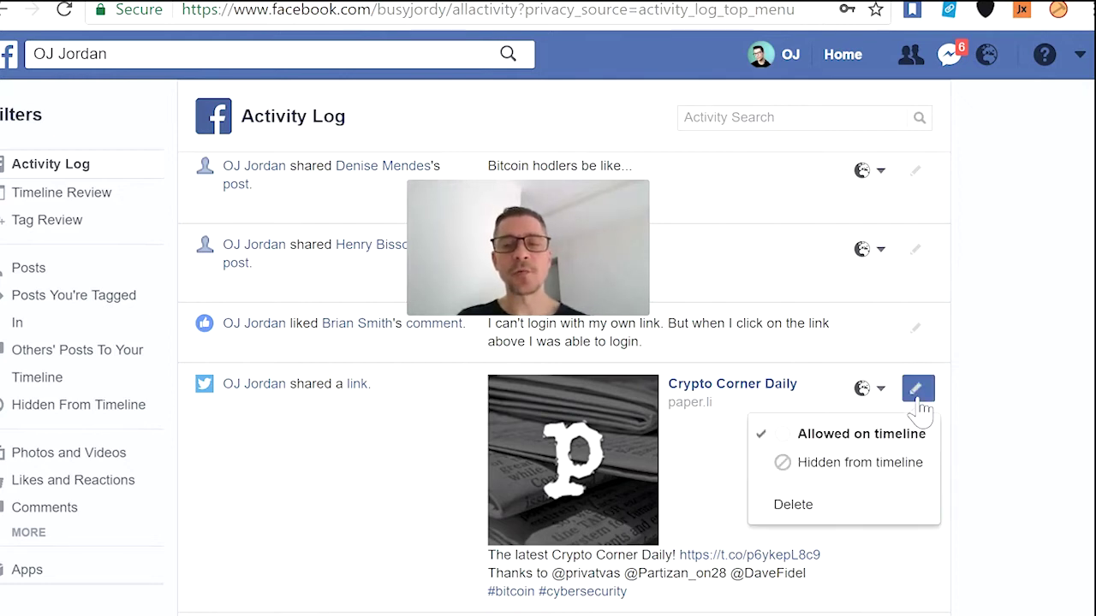
click(795, 506)
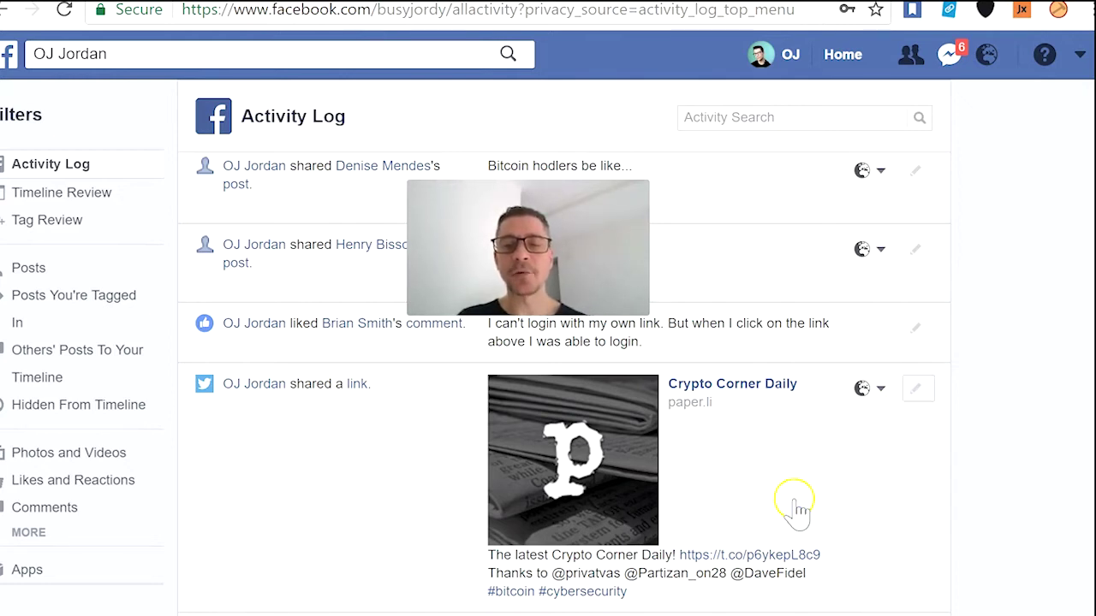
click(742, 359)
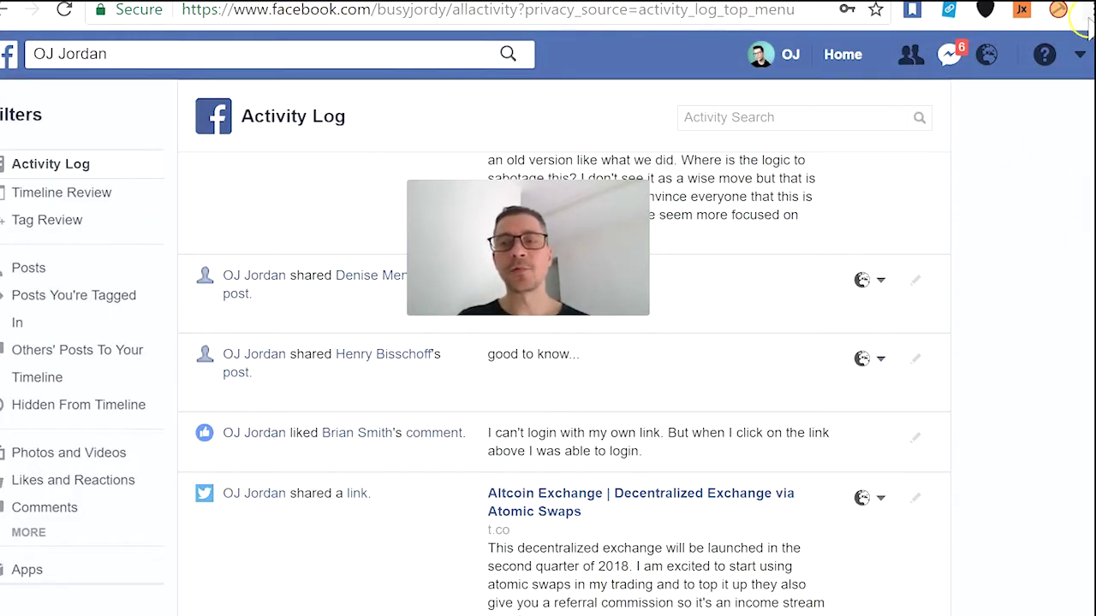
click(1079, 55)
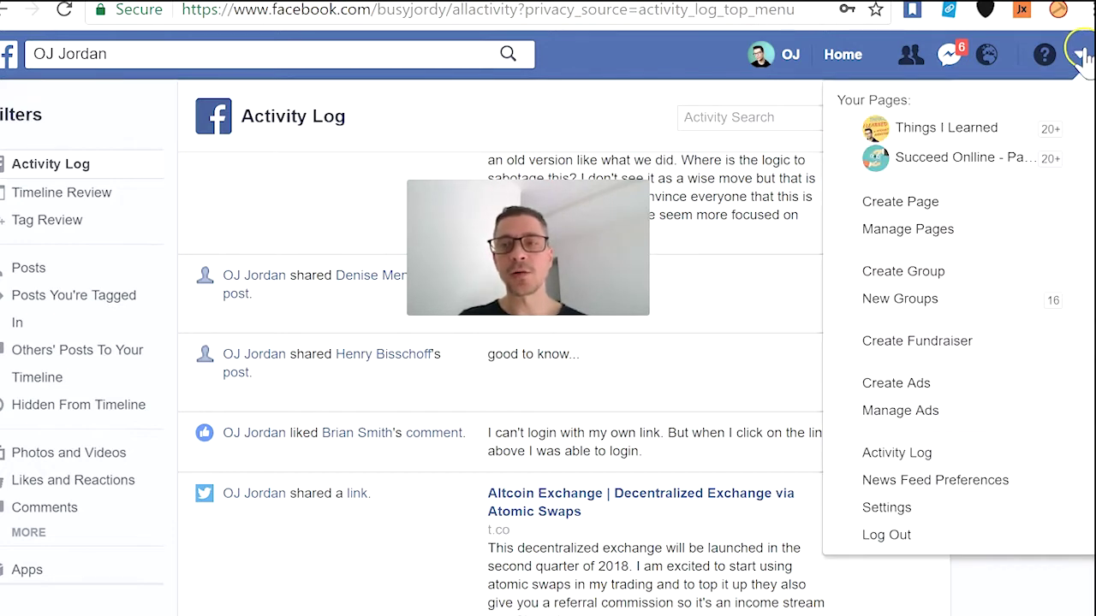
Start a personal data archive from General settings, re-entering the account password to confirm.
click(927, 510)
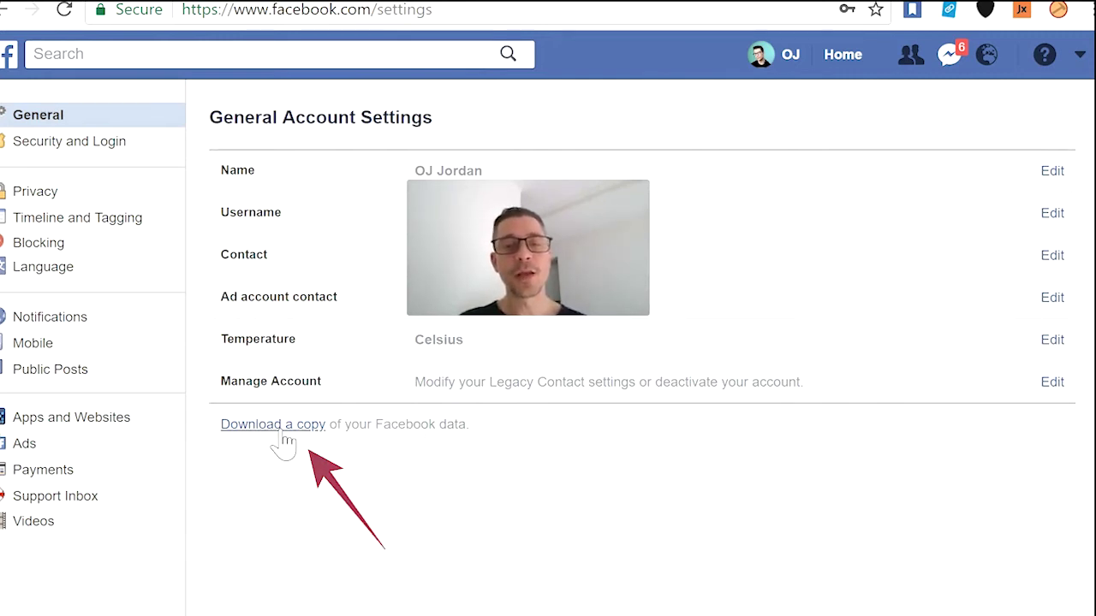
click(284, 432)
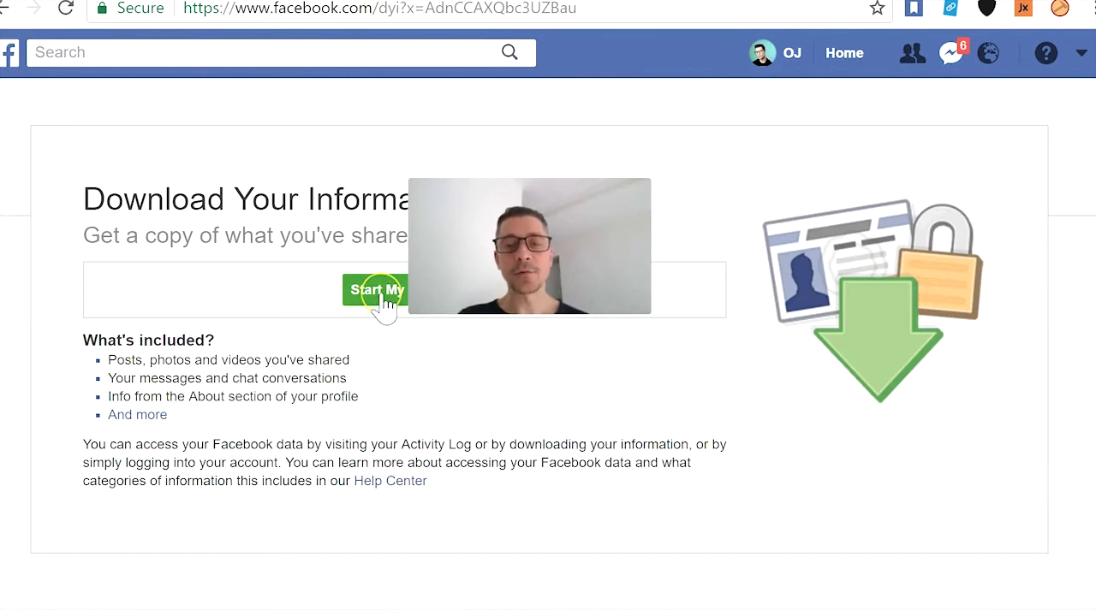
click(381, 291)
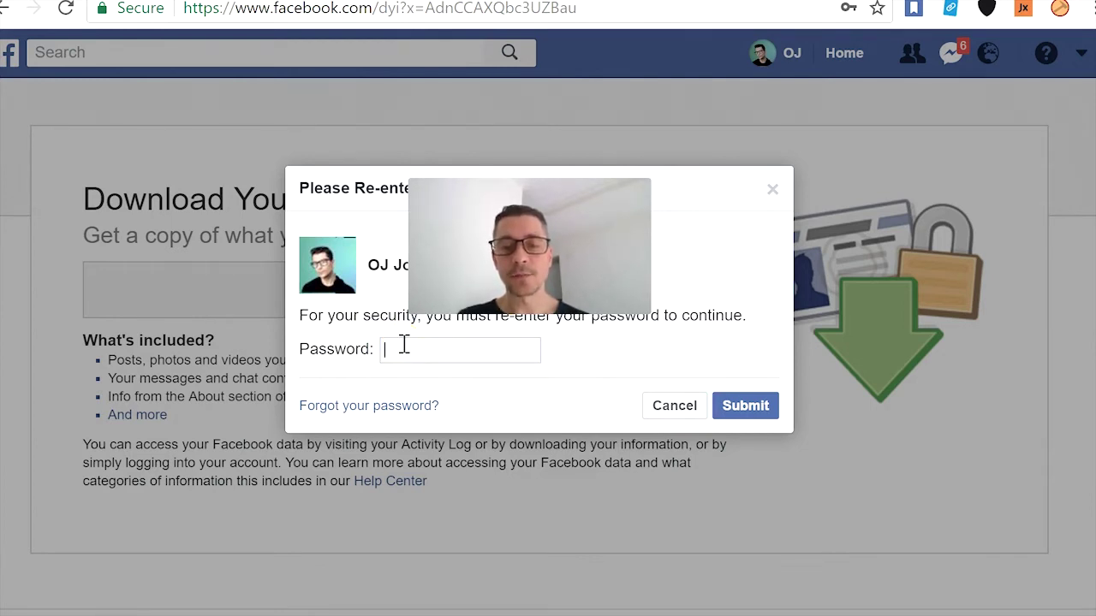
key(ctrl+v)
click(736, 409)
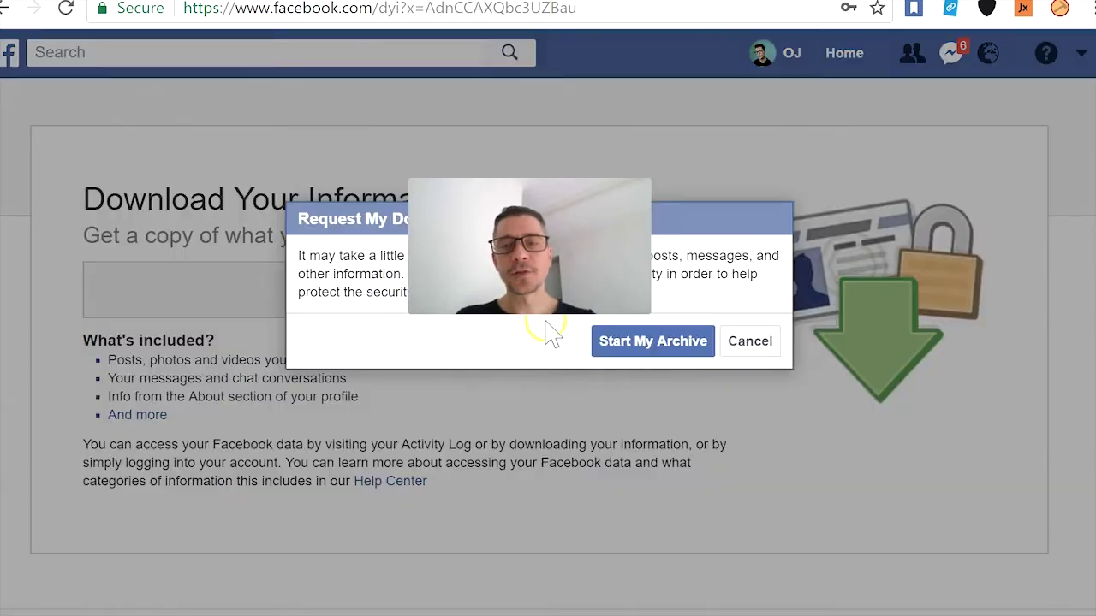
click(609, 351)
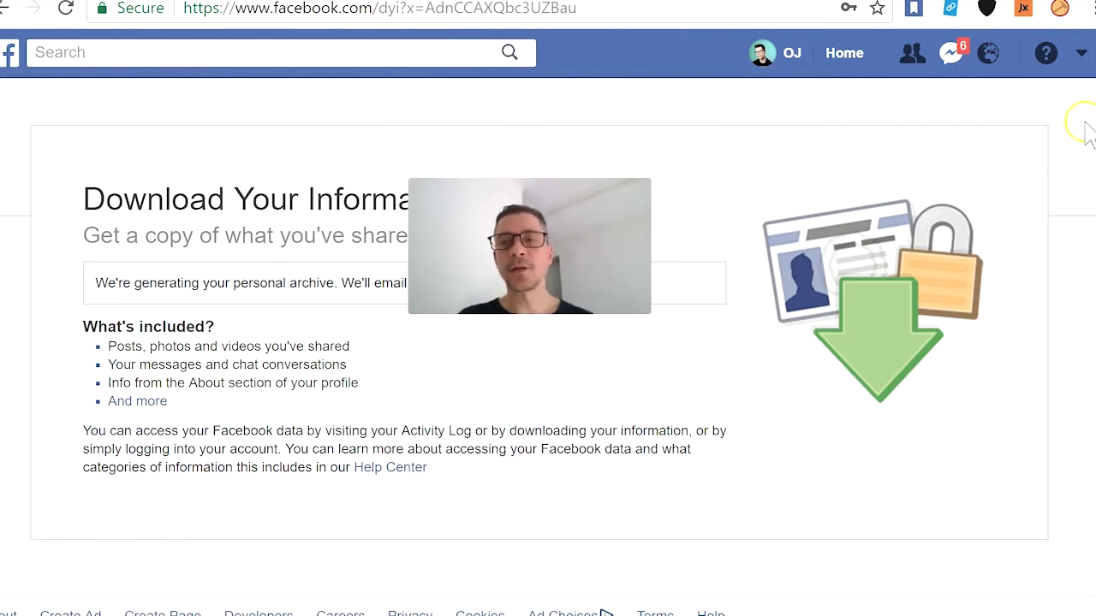
click(1081, 53)
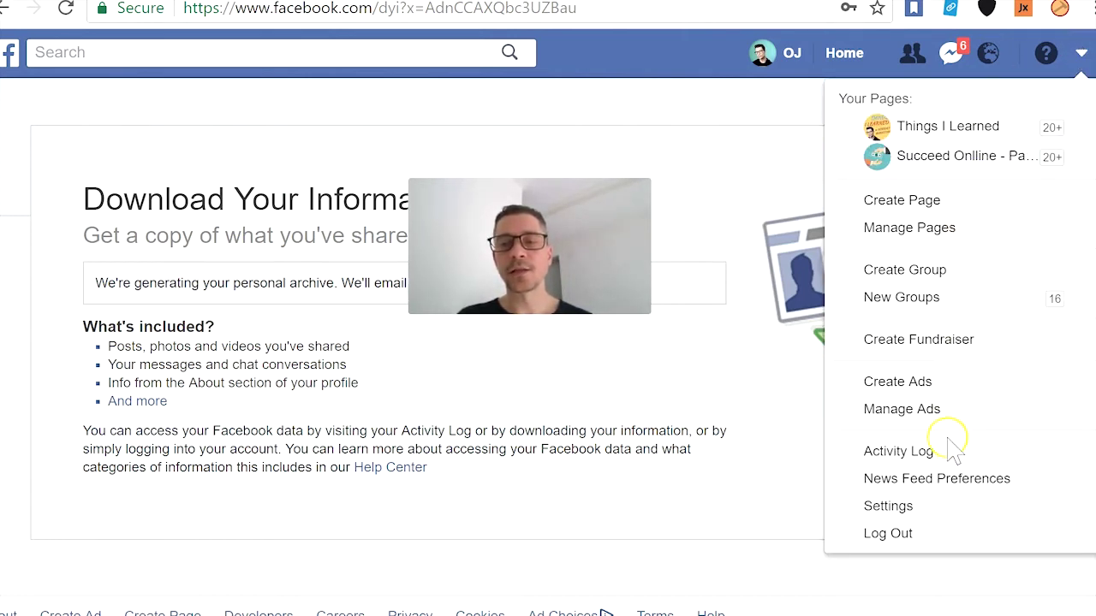
Go from Settings through Timeline and Tagging to the Ads preferences page.
click(921, 508)
click(58, 219)
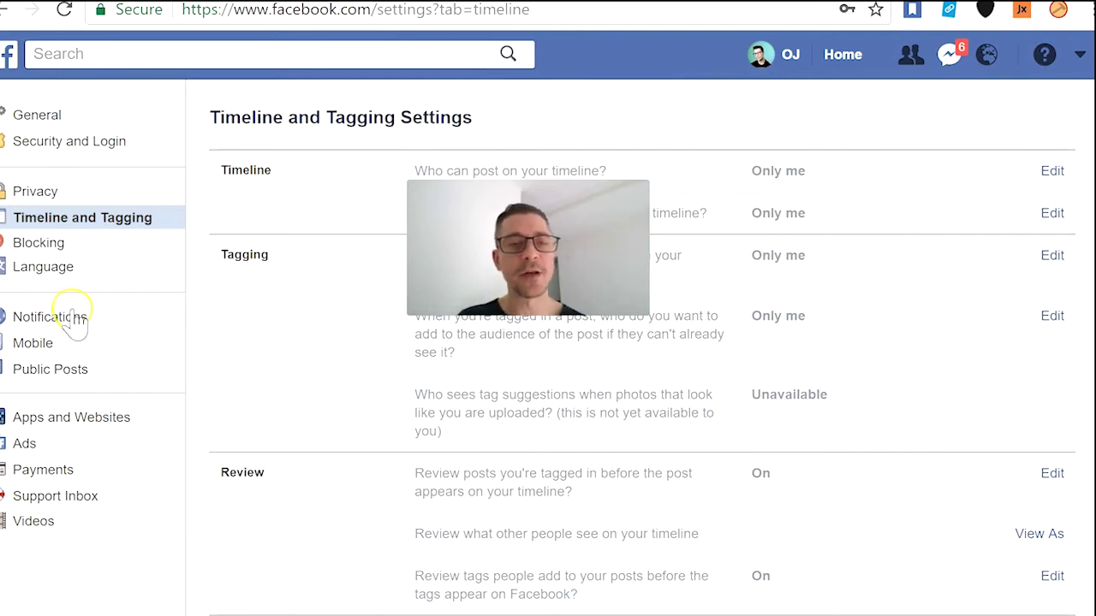
scroll(48, 467, down, 1)
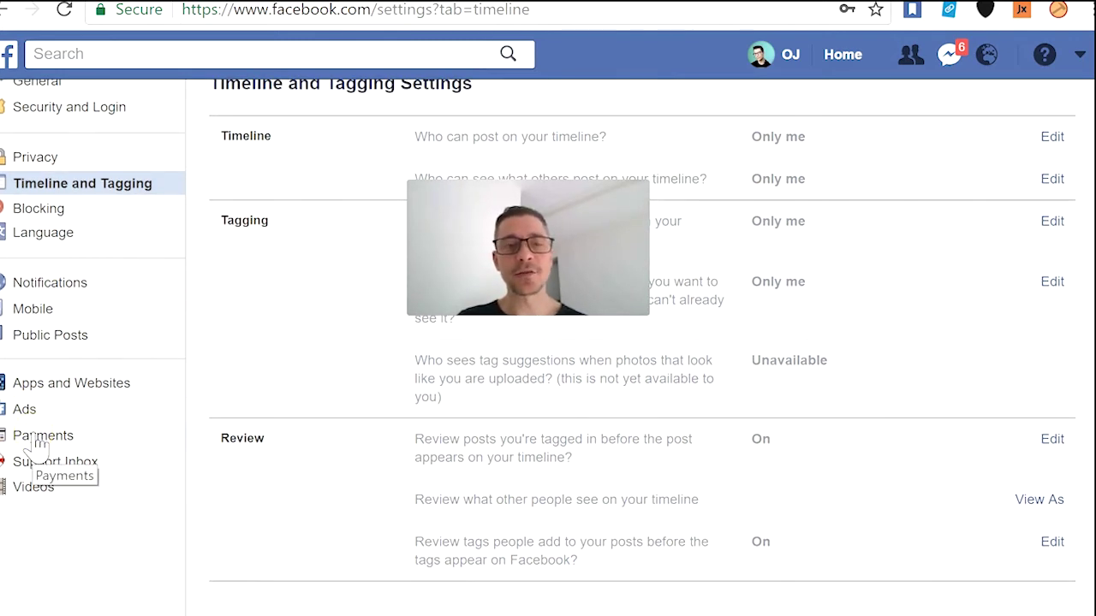
click(26, 410)
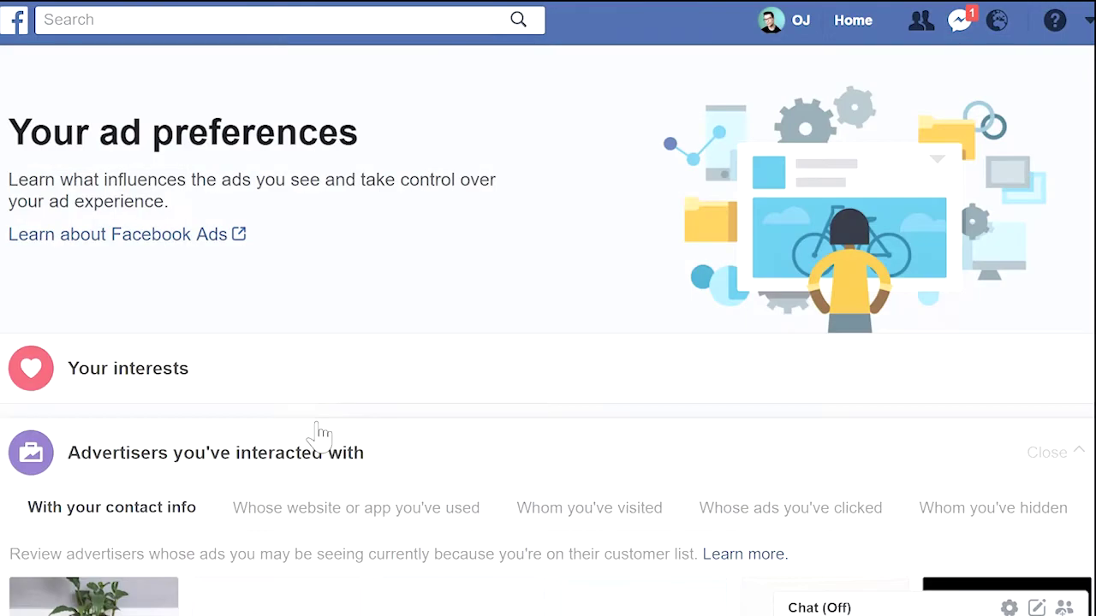
Expand Your interests and remove Coinbase, Algorithmic trading, Investor and Business opportunity.
click(322, 436)
scroll(184, 501, down, 3)
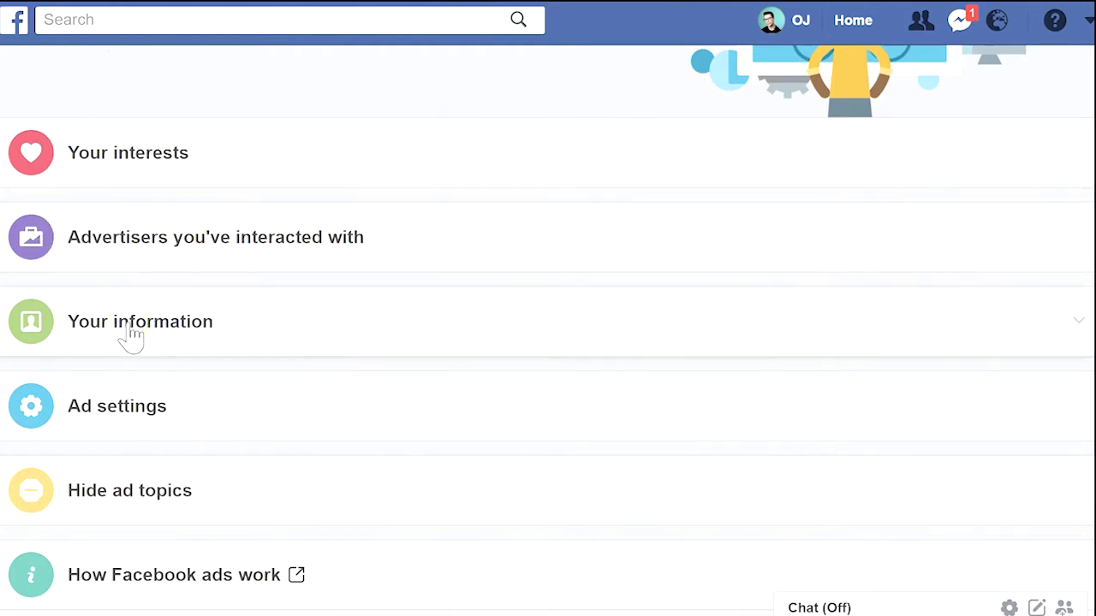
click(133, 247)
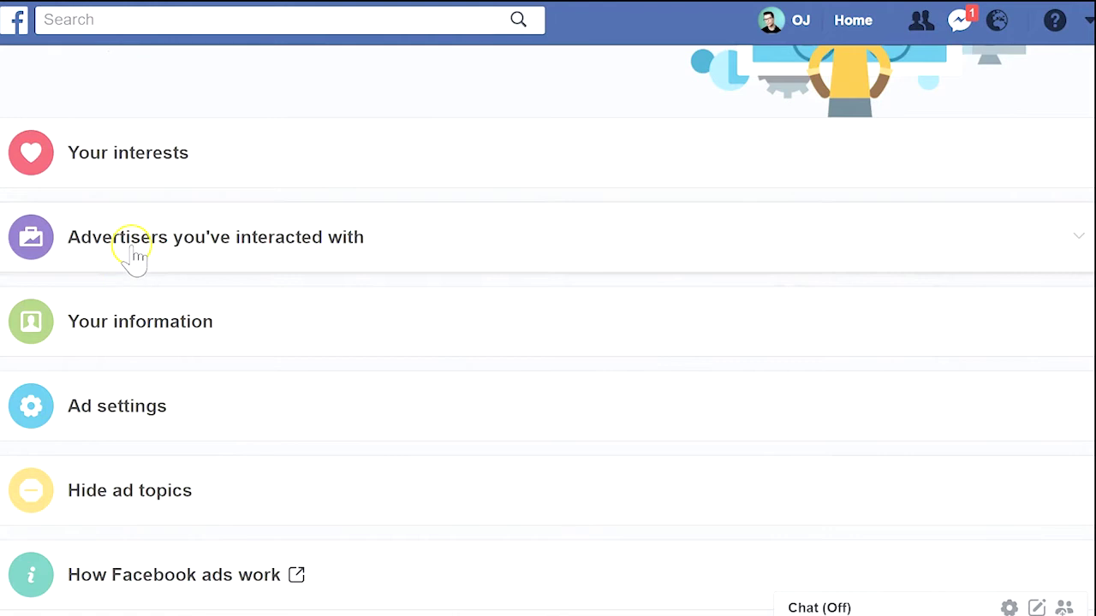
click(137, 167)
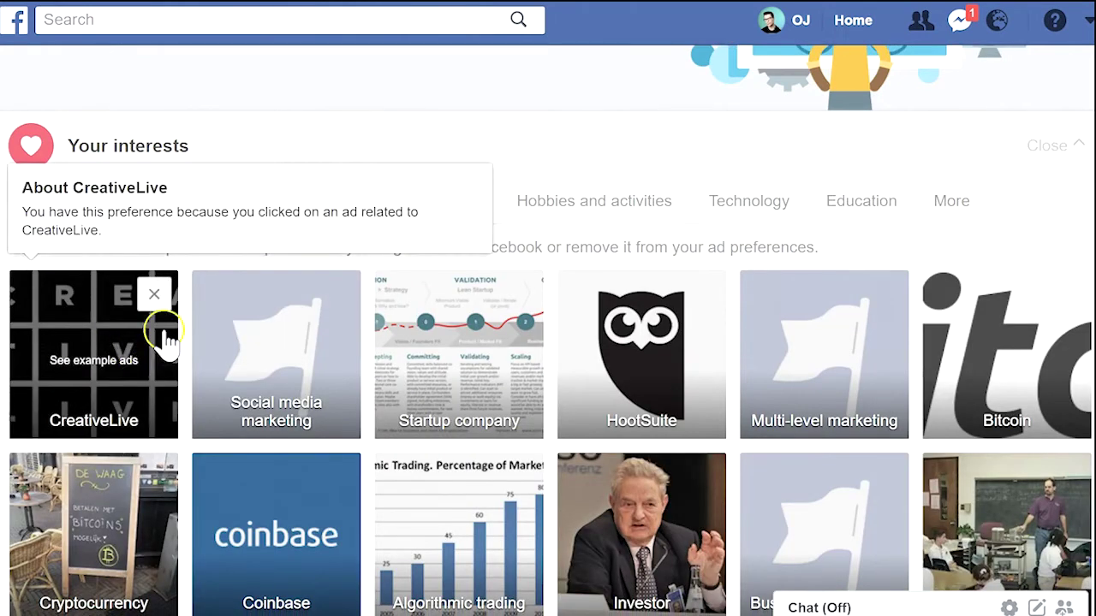
mouse_move(197, 295)
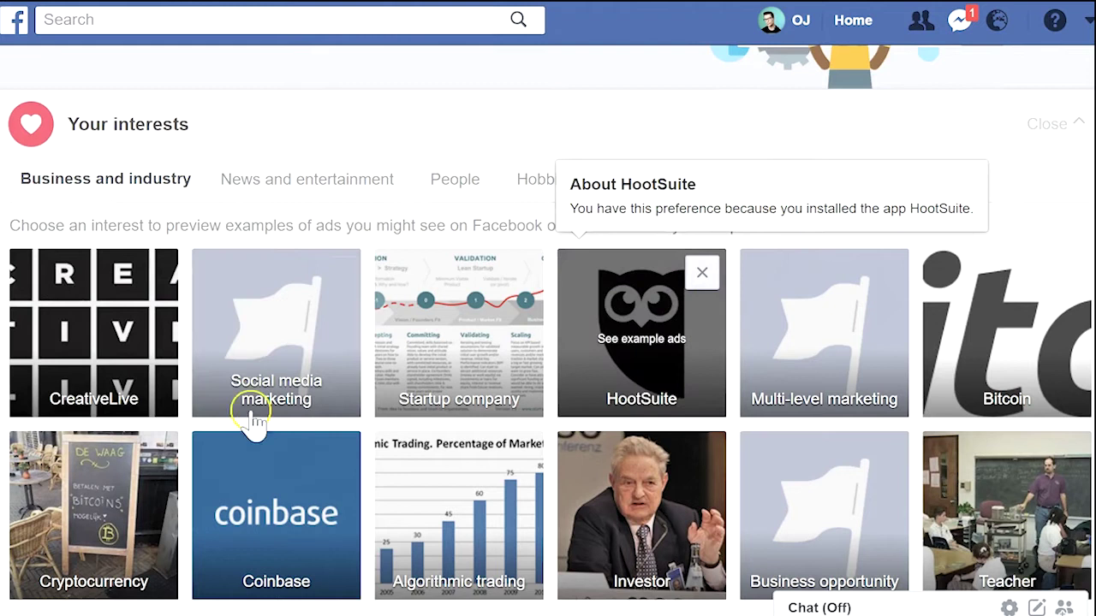
click(337, 454)
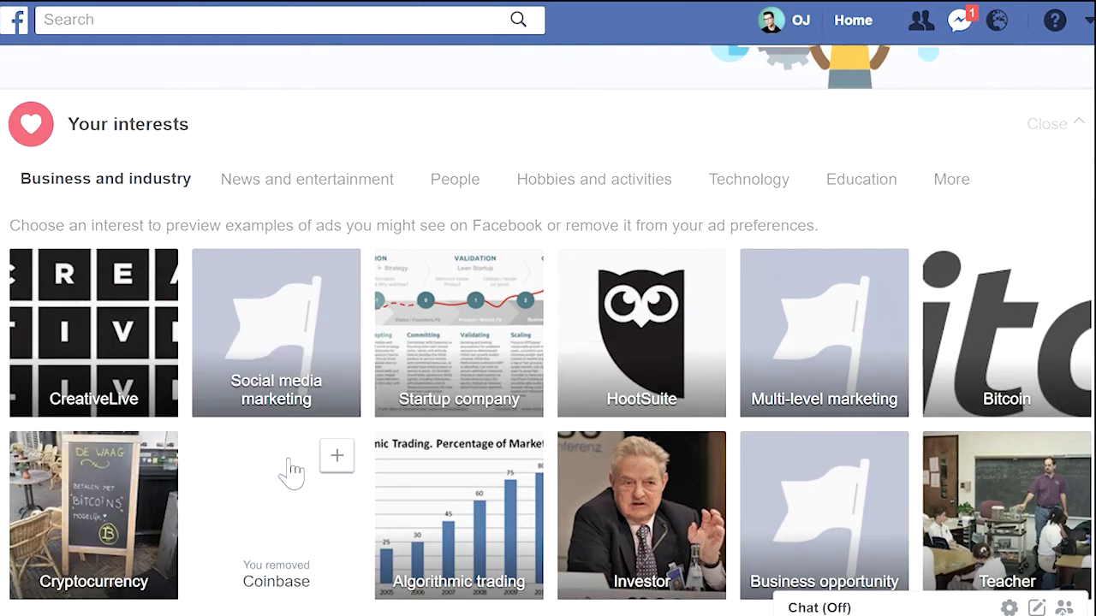
click(519, 454)
mouse_move(666, 458)
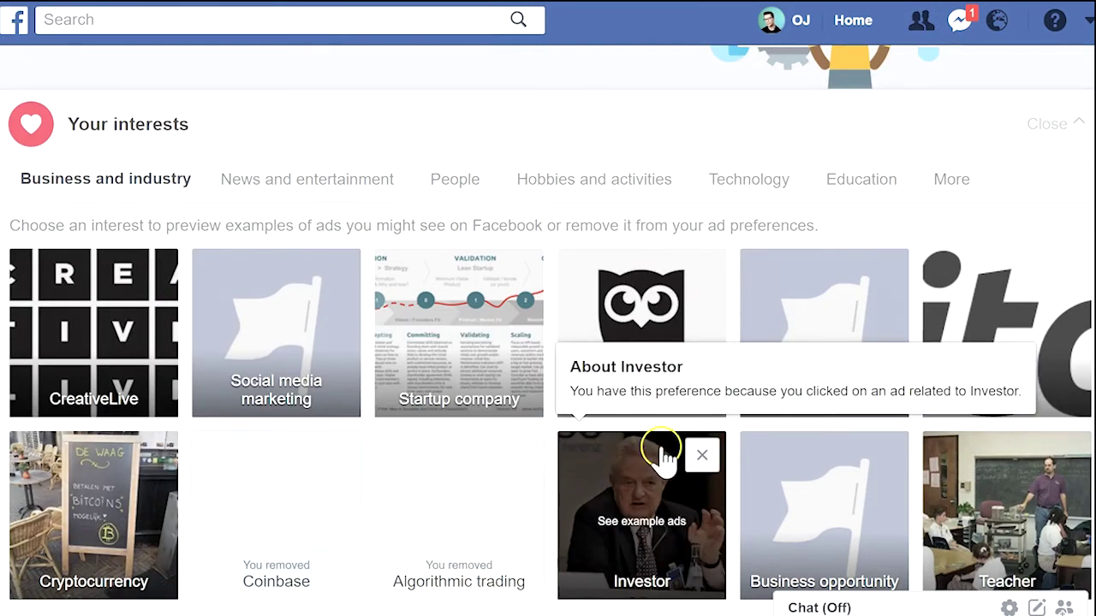
click(702, 454)
mouse_move(890, 458)
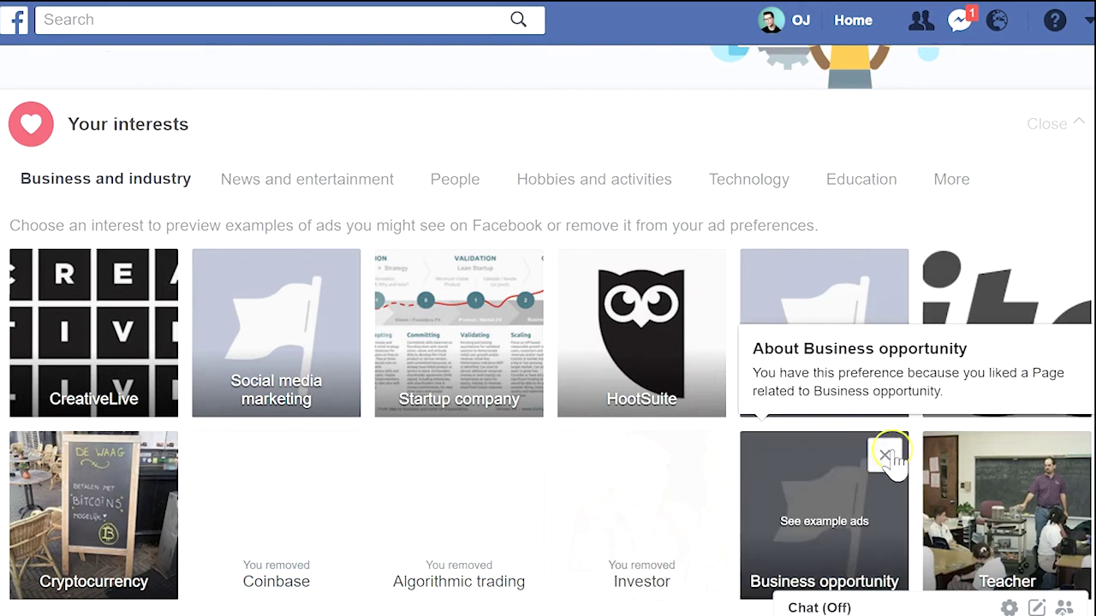
click(887, 455)
mouse_move(955, 467)
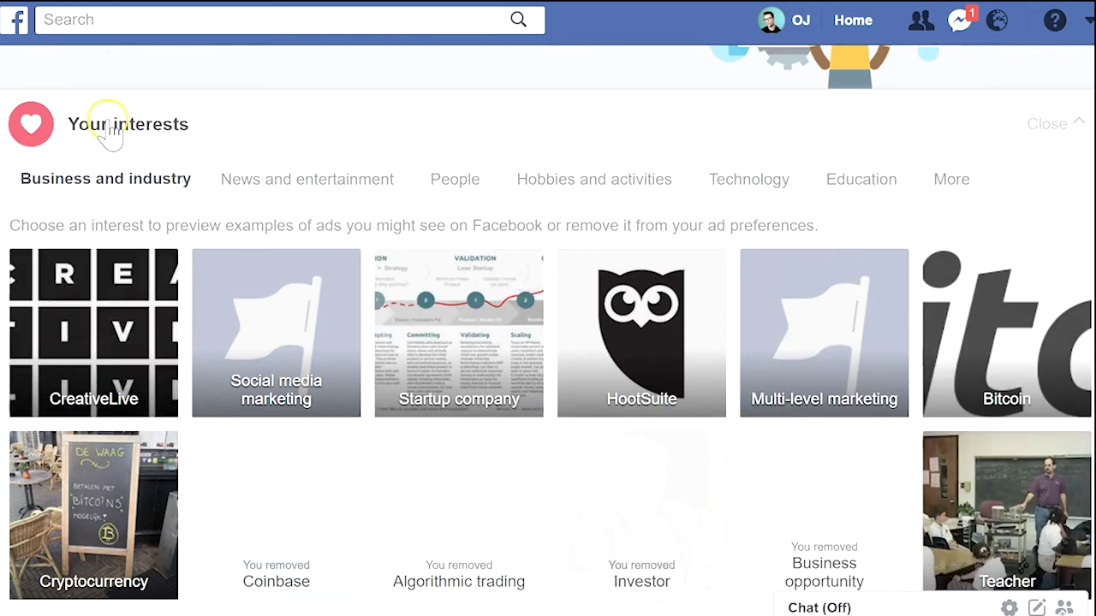
Remove Game consoles, Streaming media, Mobile phones, University of Mississippi and Aesthetics, then collapse interests.
click(306, 202)
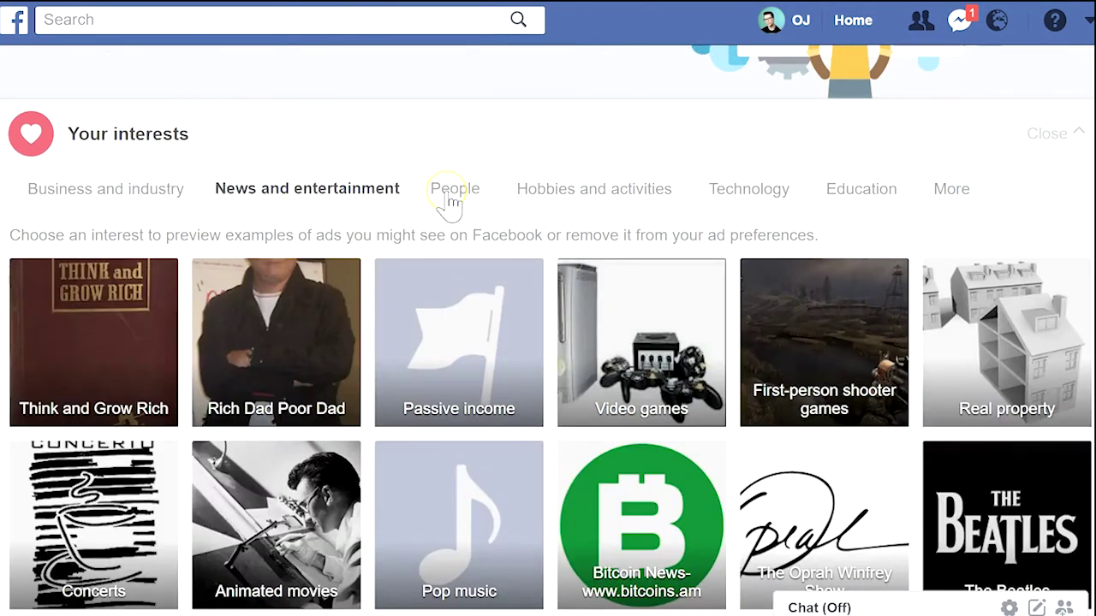
click(448, 199)
click(605, 199)
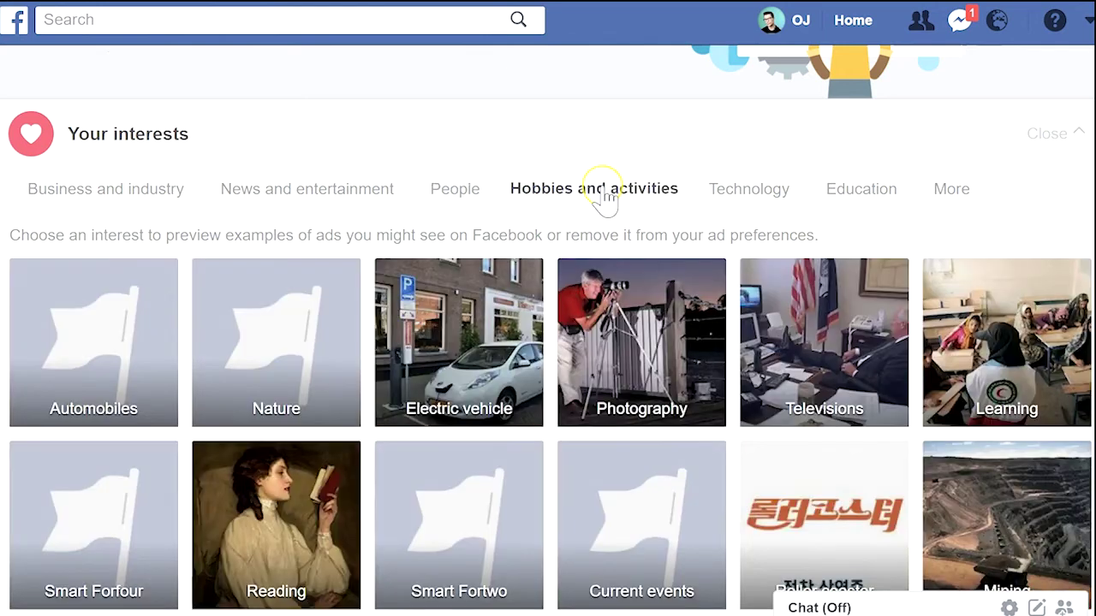
click(784, 195)
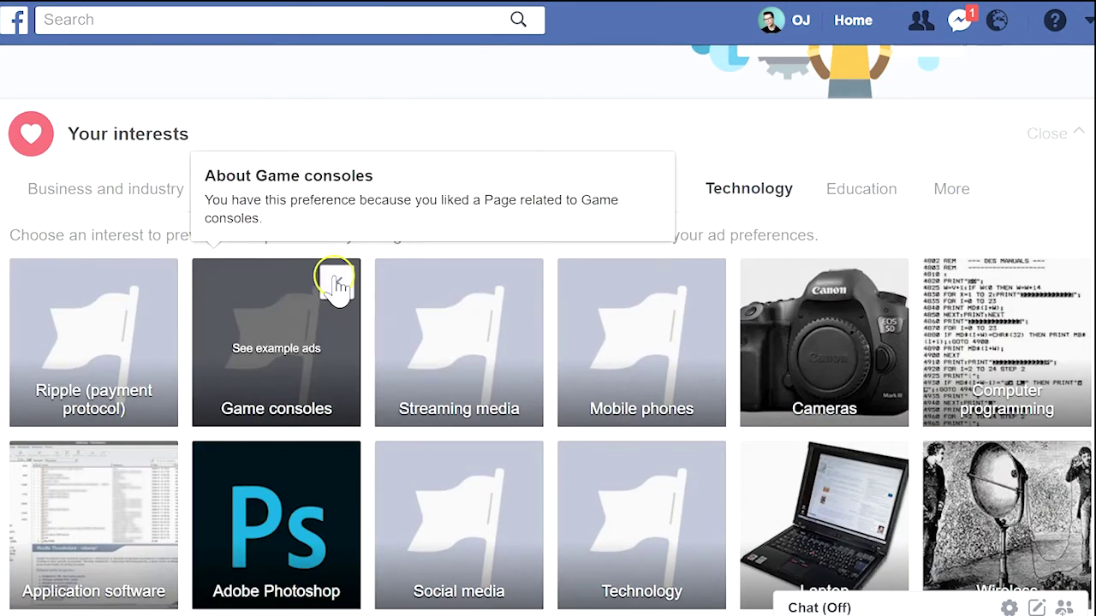
click(338, 282)
click(517, 283)
click(700, 282)
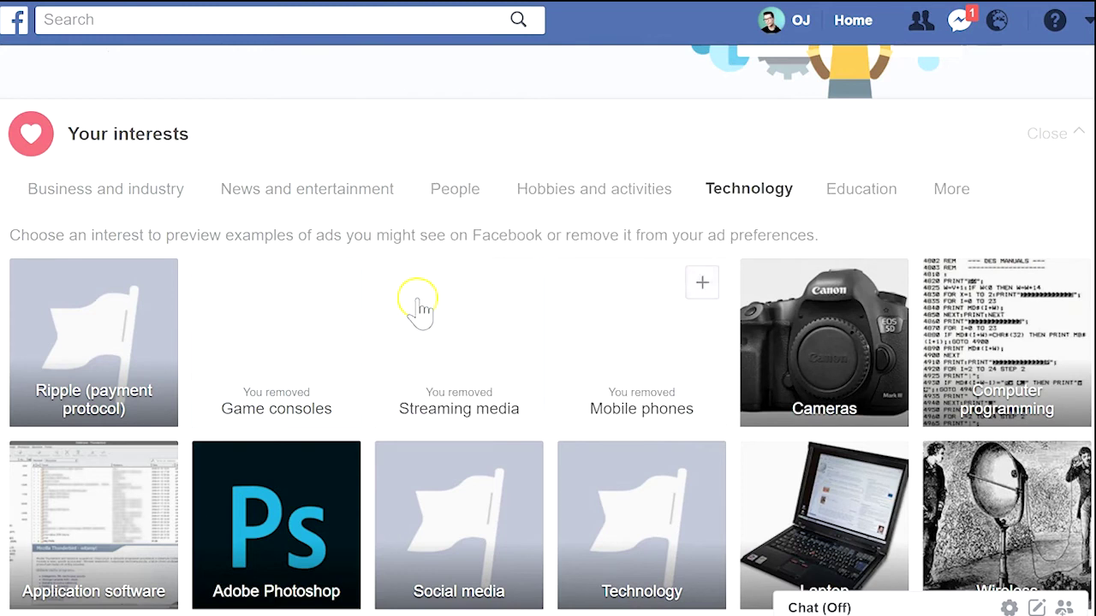
click(890, 194)
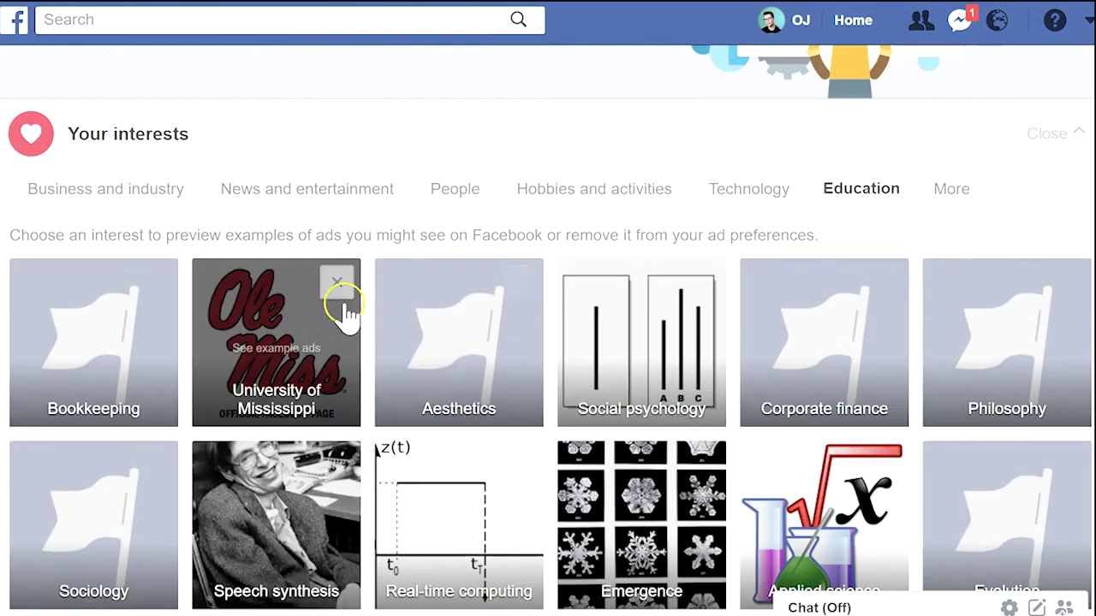
click(336, 282)
click(518, 282)
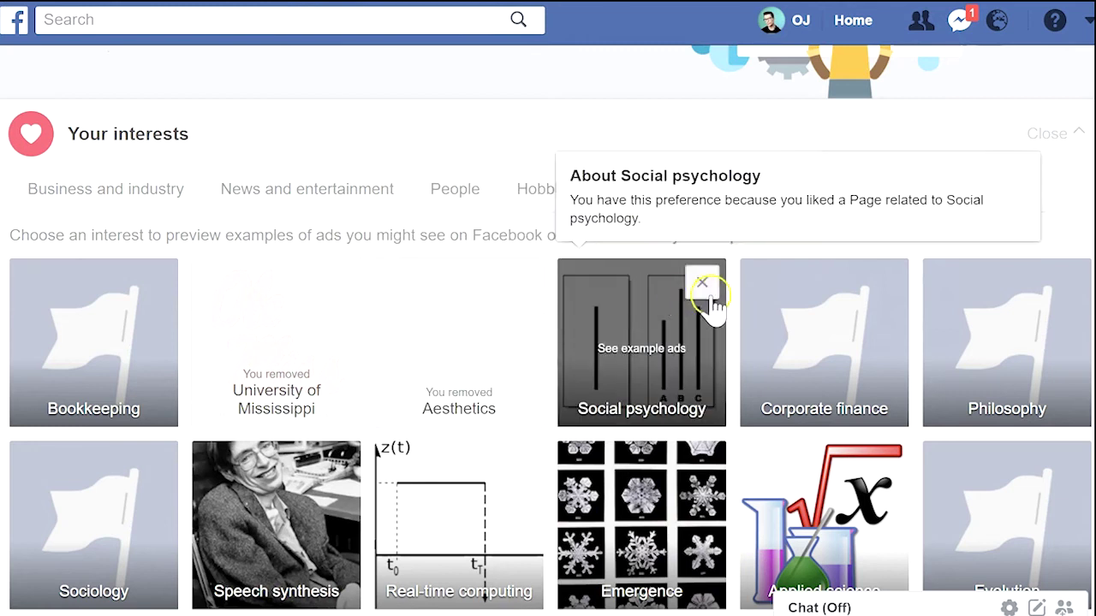
click(107, 188)
click(119, 141)
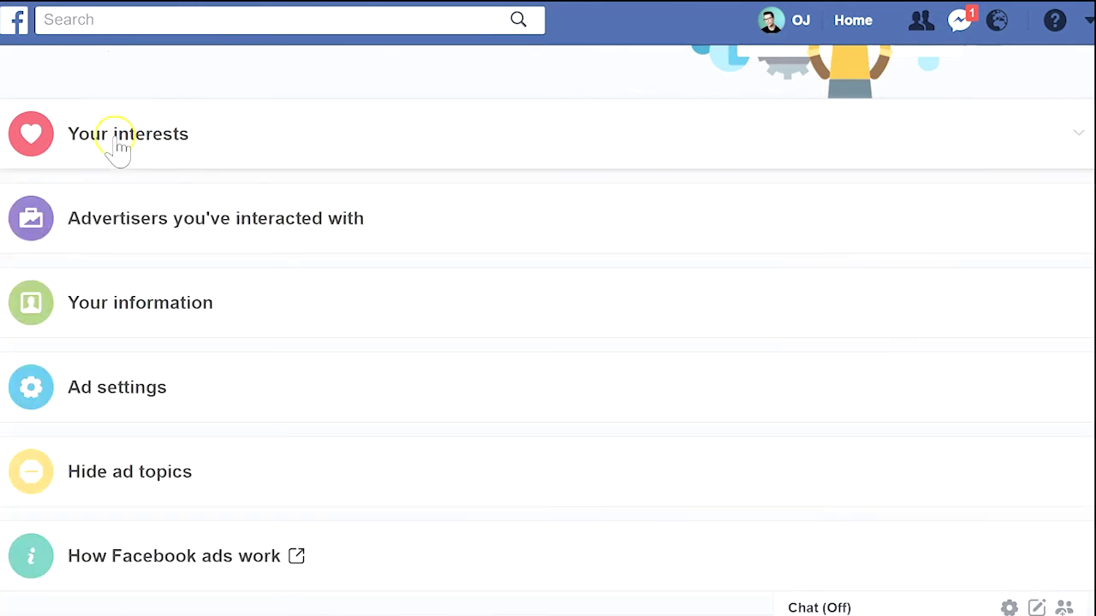
Change 'Ads with your social actions' from Only my friends to No One.
click(108, 385)
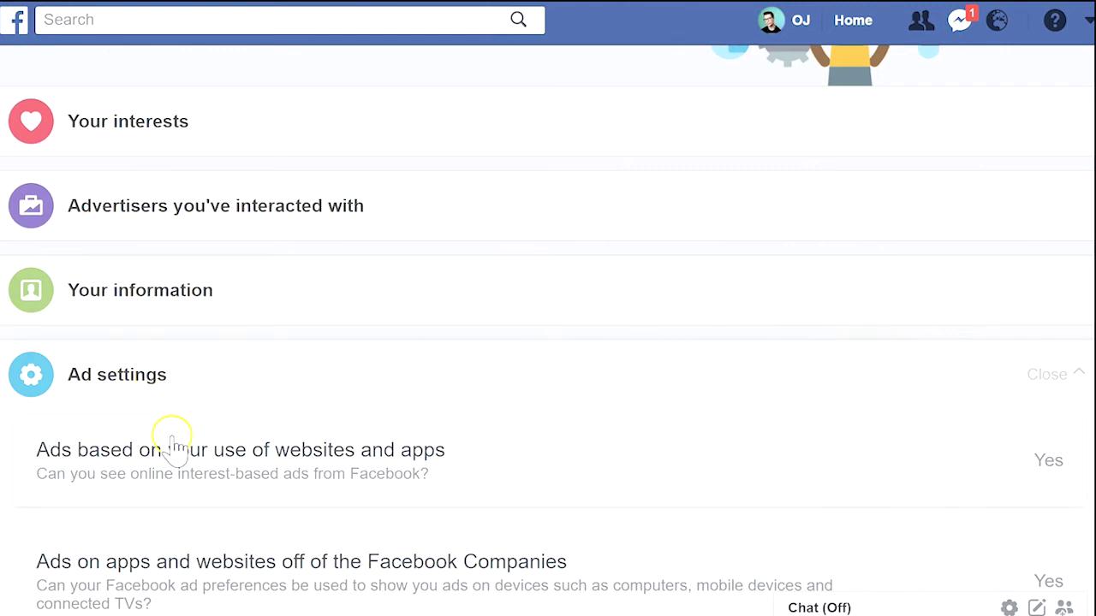
scroll(171, 440, down, 2)
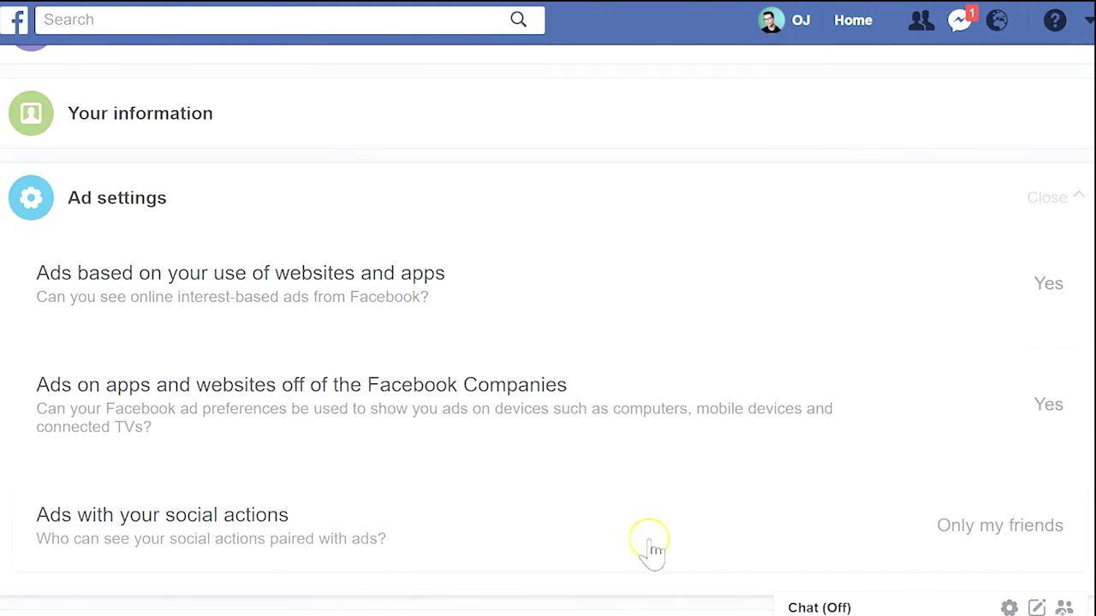
click(949, 541)
scroll(734, 521, down, 5)
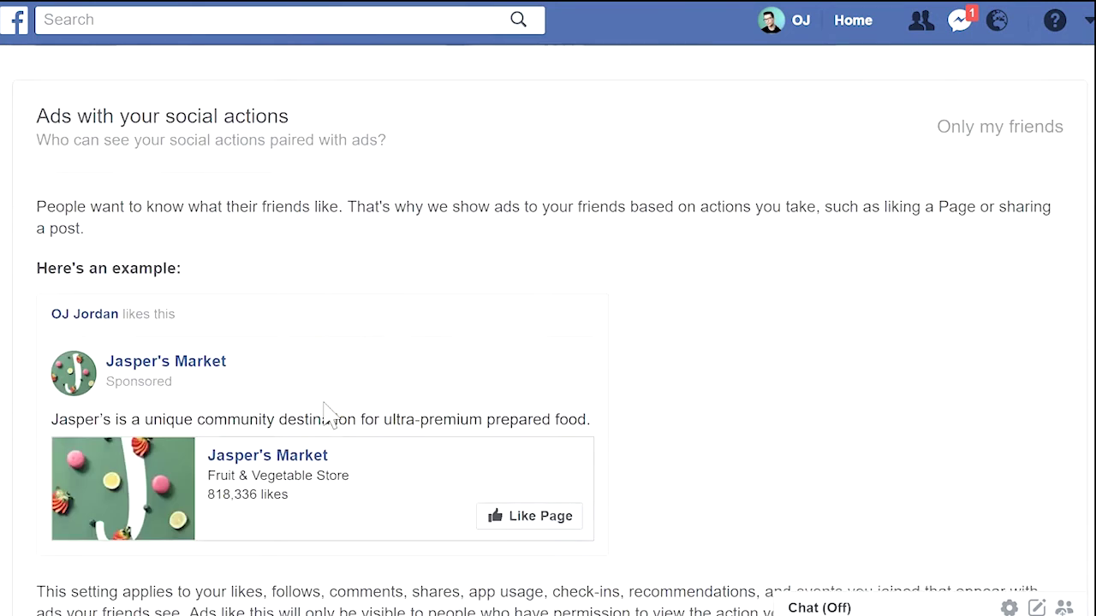
scroll(328, 417, down, 3)
click(146, 438)
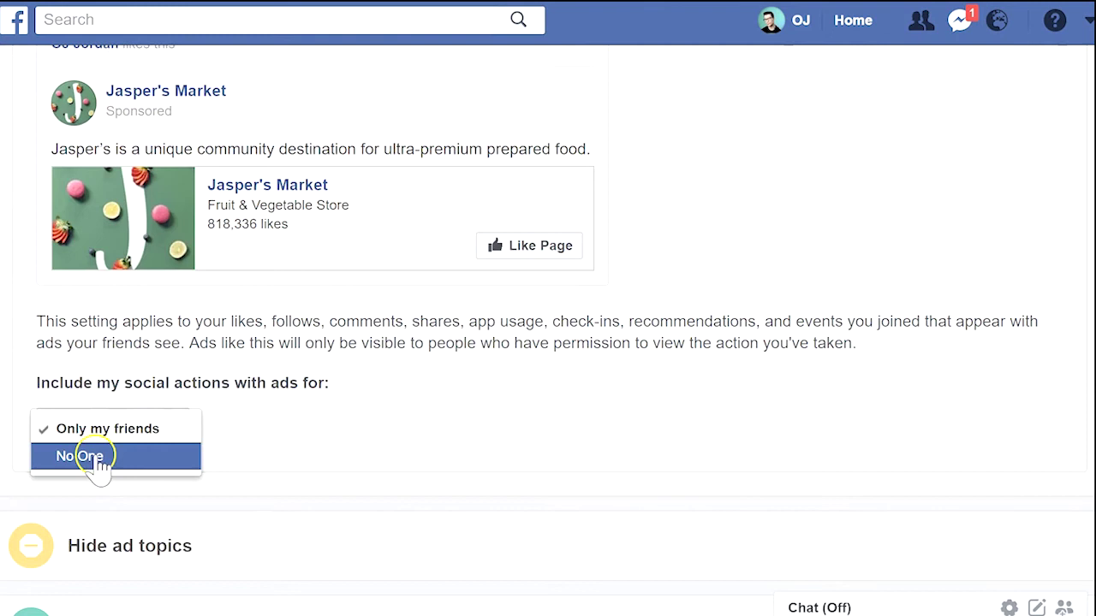
click(97, 460)
scroll(502, 435, up, 4)
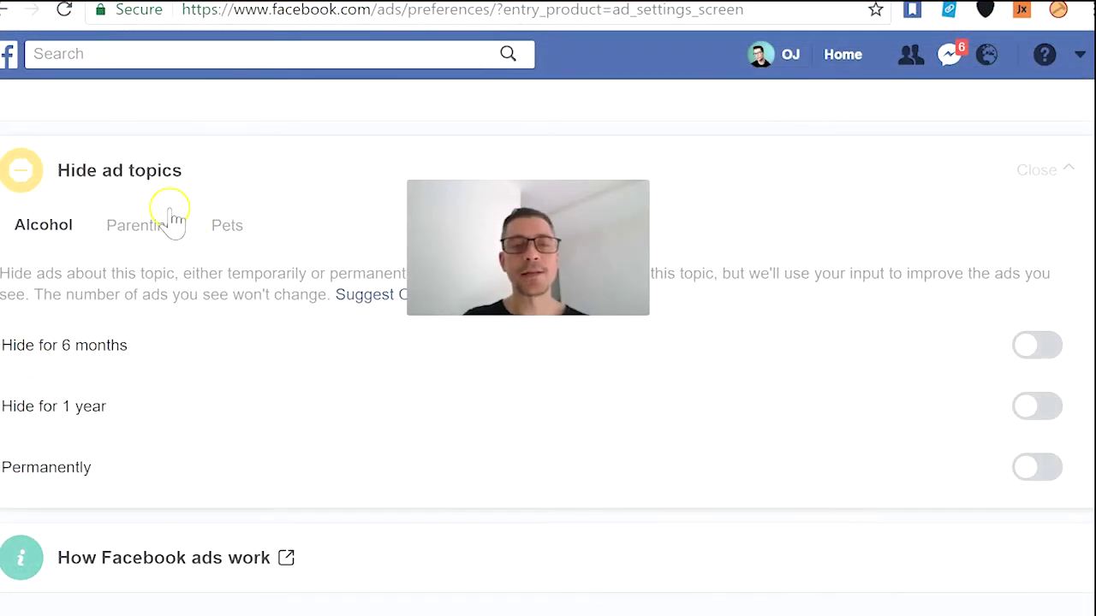
scroll(182, 214, down, 1)
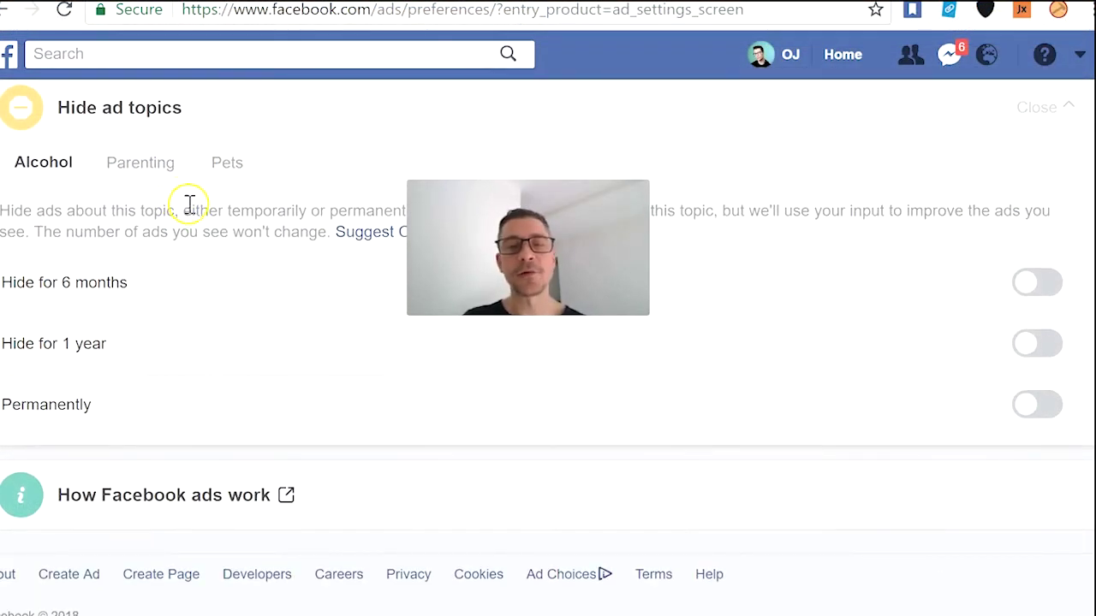
Hide Alcohol ads permanently, passing through the 6-month and 1-year options.
click(1030, 289)
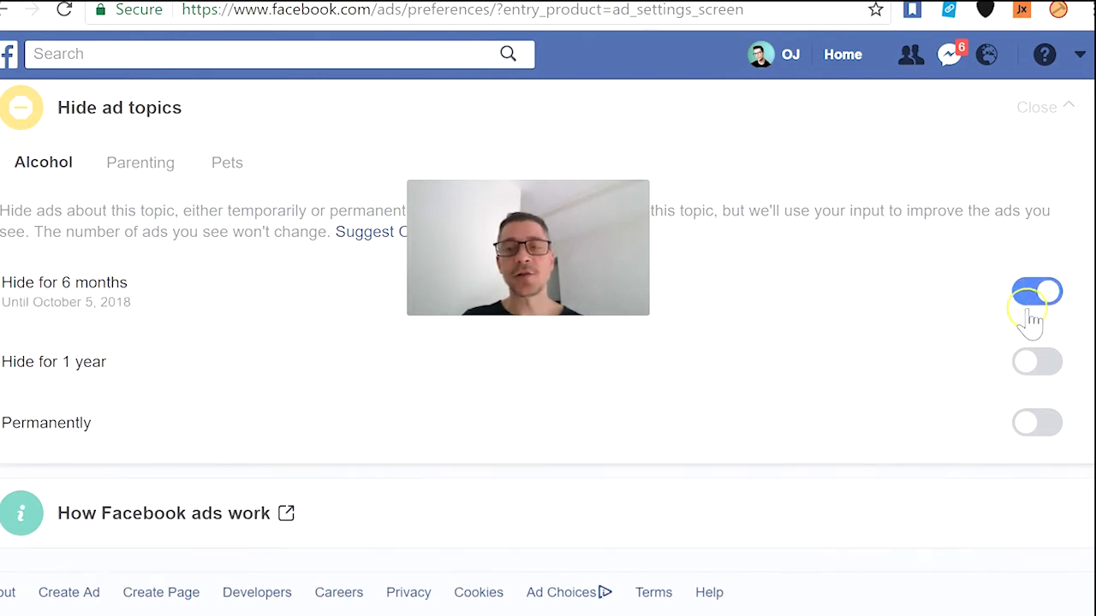
click(1031, 363)
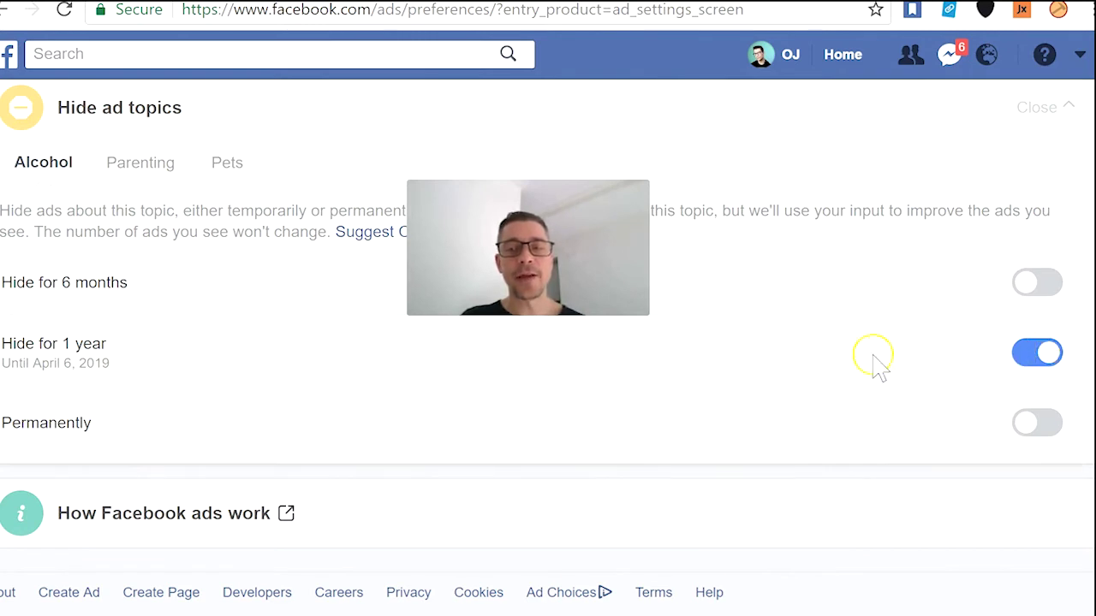
click(1030, 439)
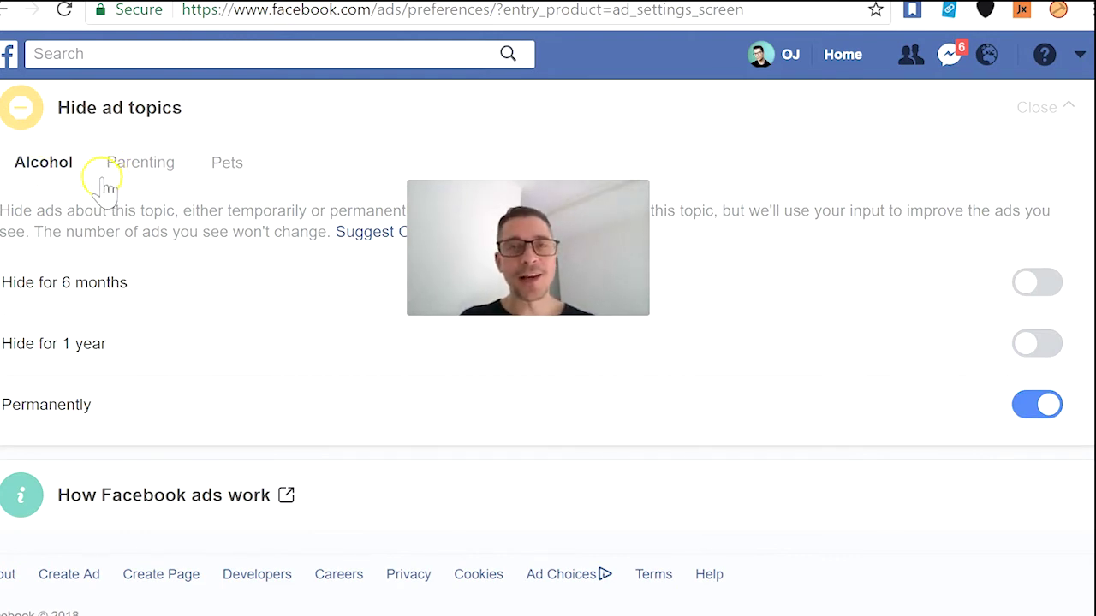
scroll(176, 295, up, 3)
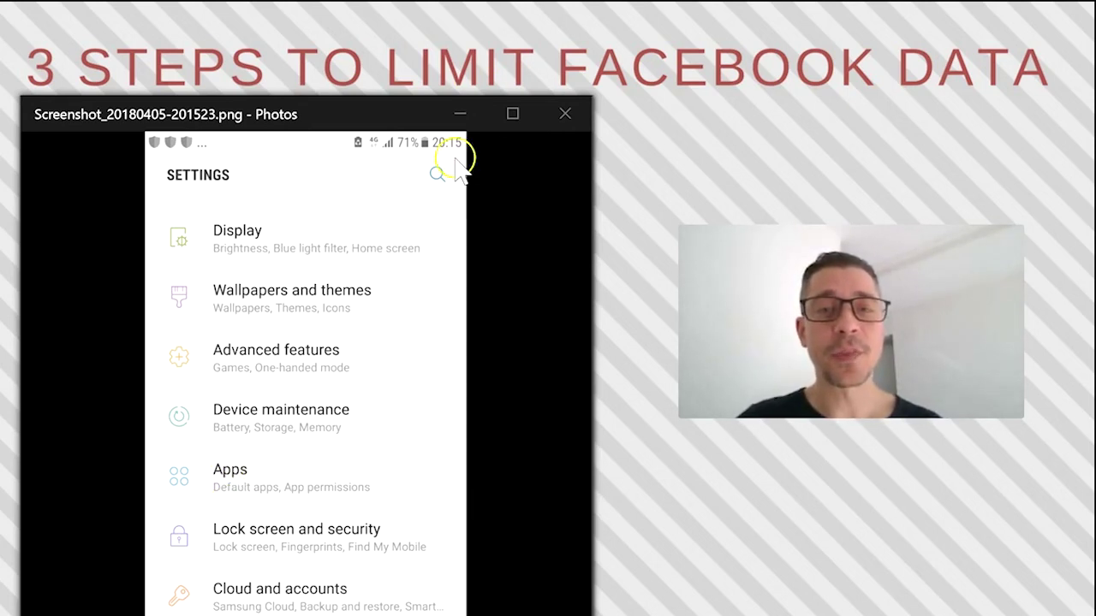
Advance through the apps list and app info screenshots to Facebook's App Permissions.
key(Right)
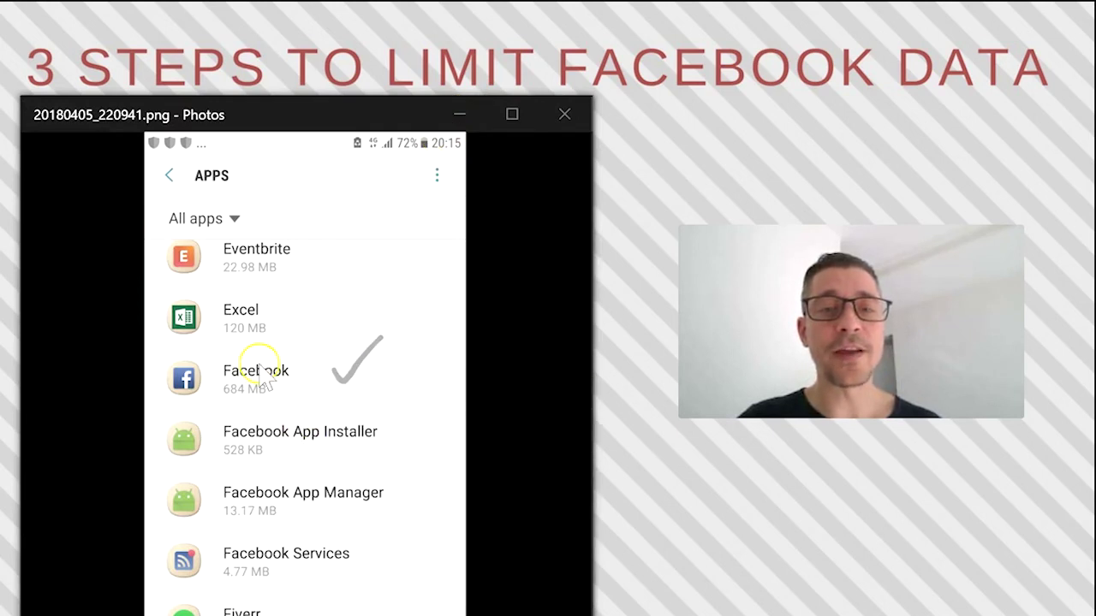
key(Right)
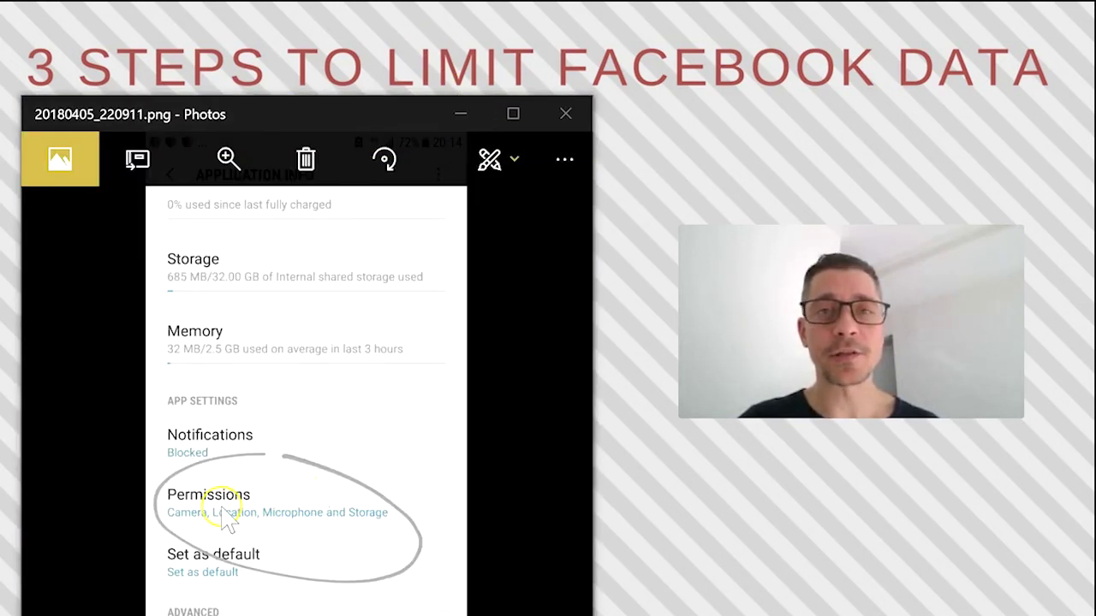
key(Right)
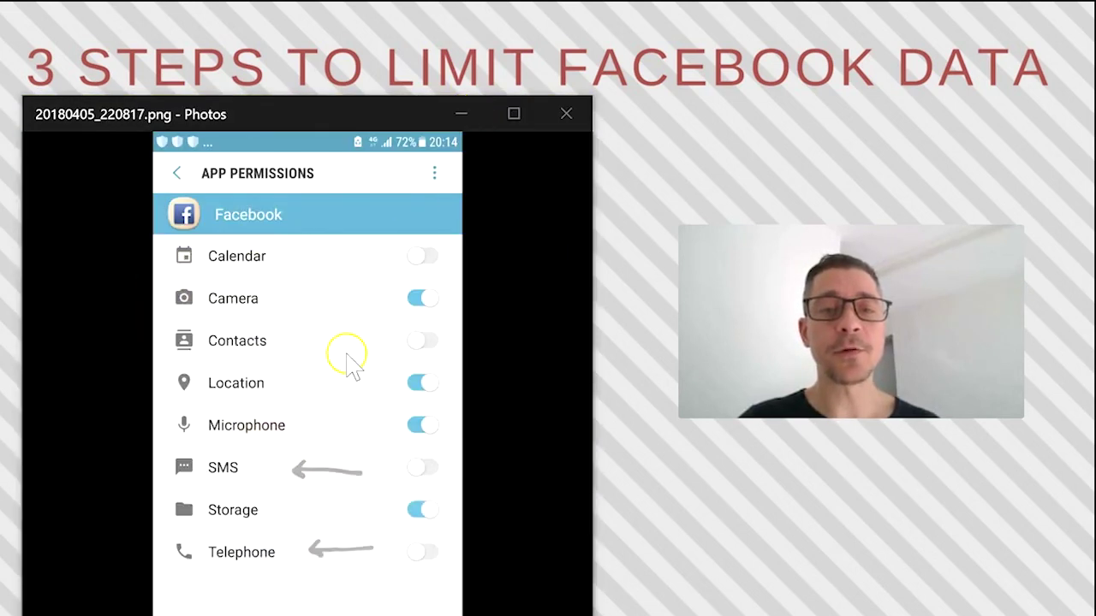